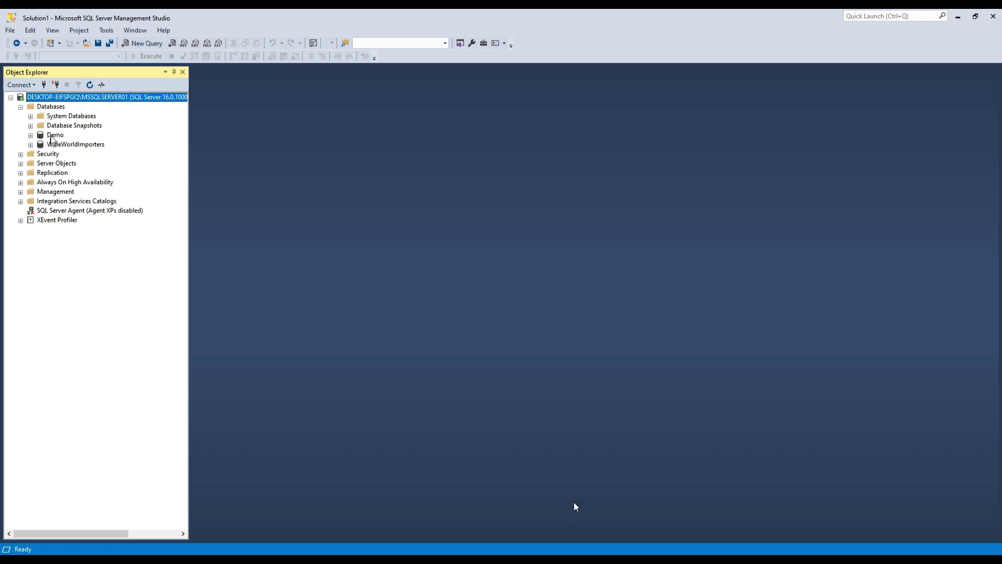
Open the dbo.Customers table of the Demo database in design mode
left_click(55, 135)
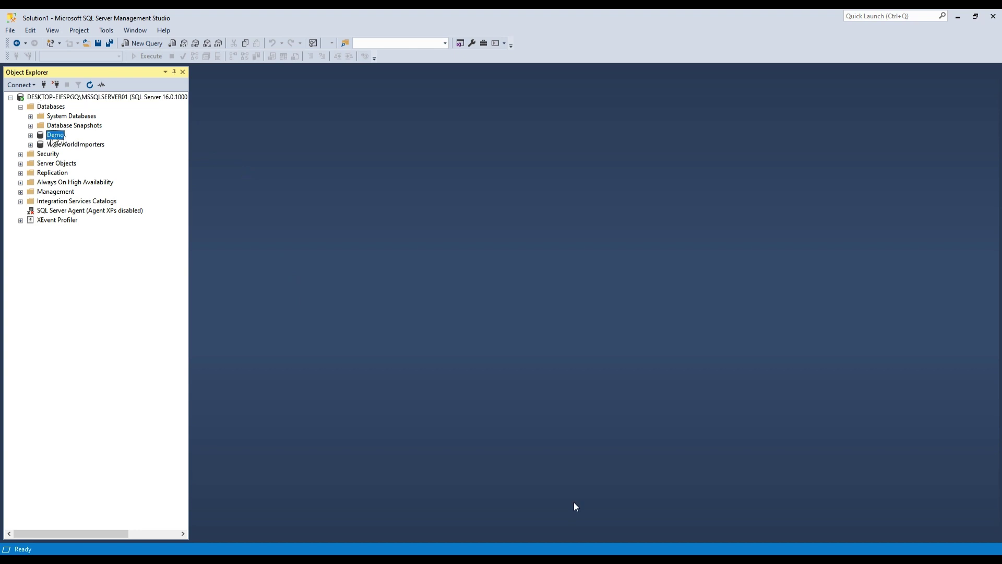
left_click(30, 136)
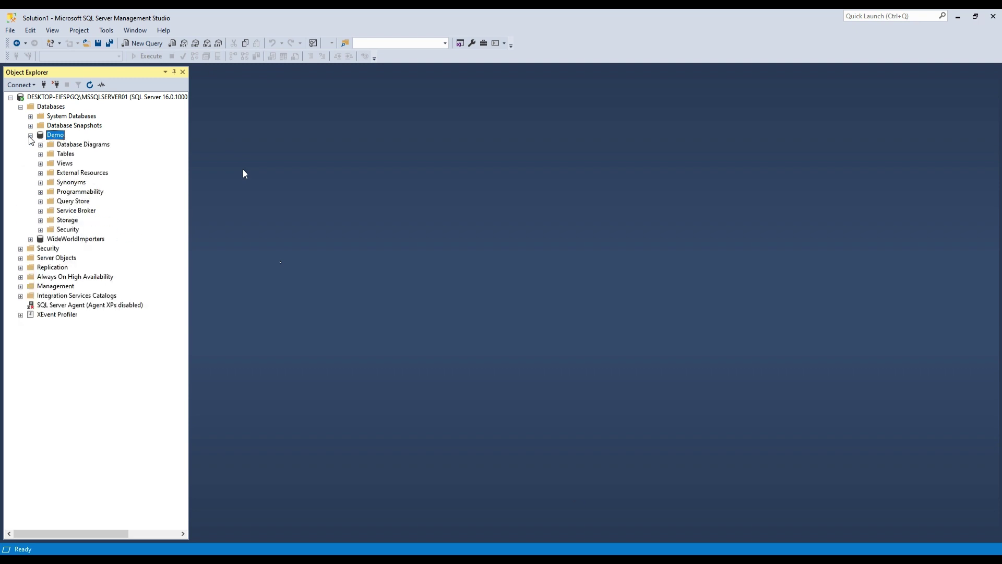
left_click(65, 154)
left_click(41, 155)
left_click(82, 201)
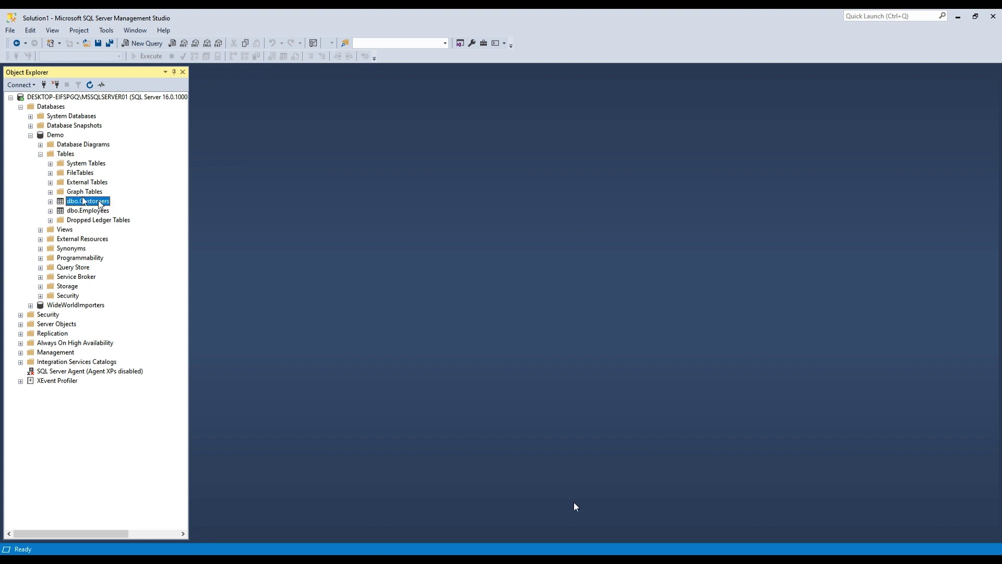
right_click(99, 204)
left_click(129, 221)
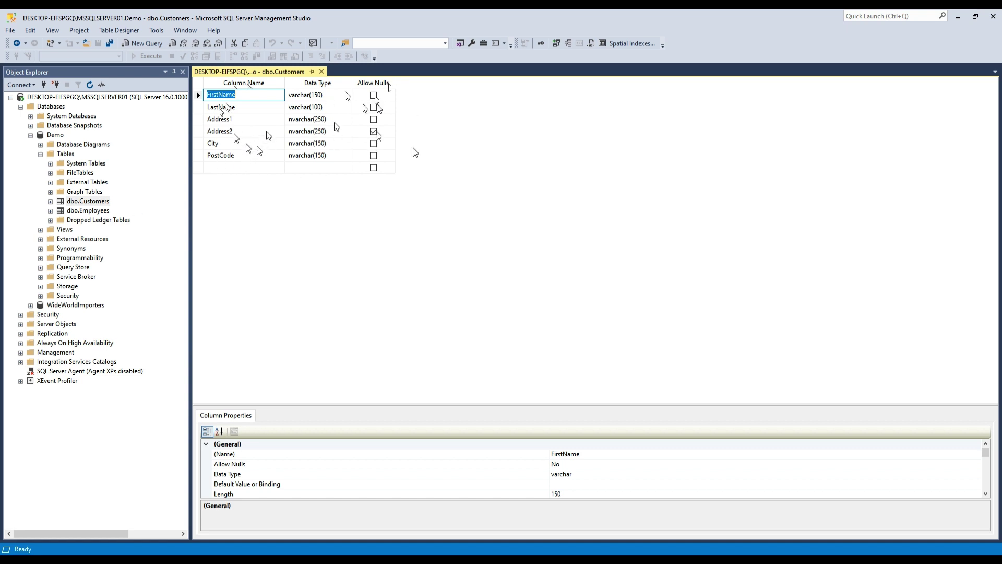
Add an ID column to the Customers table with data type int and nulls disallowed
left_click(229, 168)
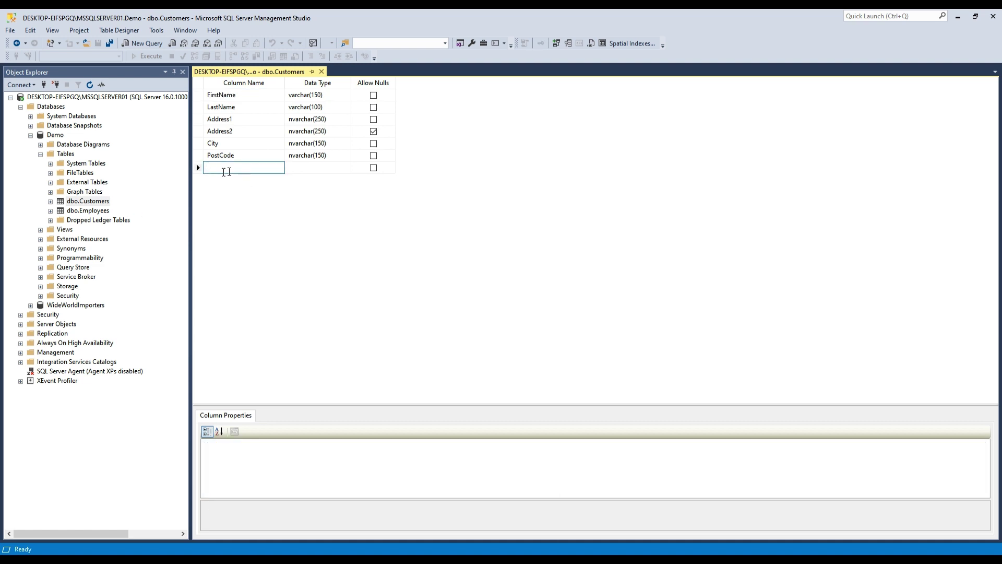
type("ID")
left_click(313, 168)
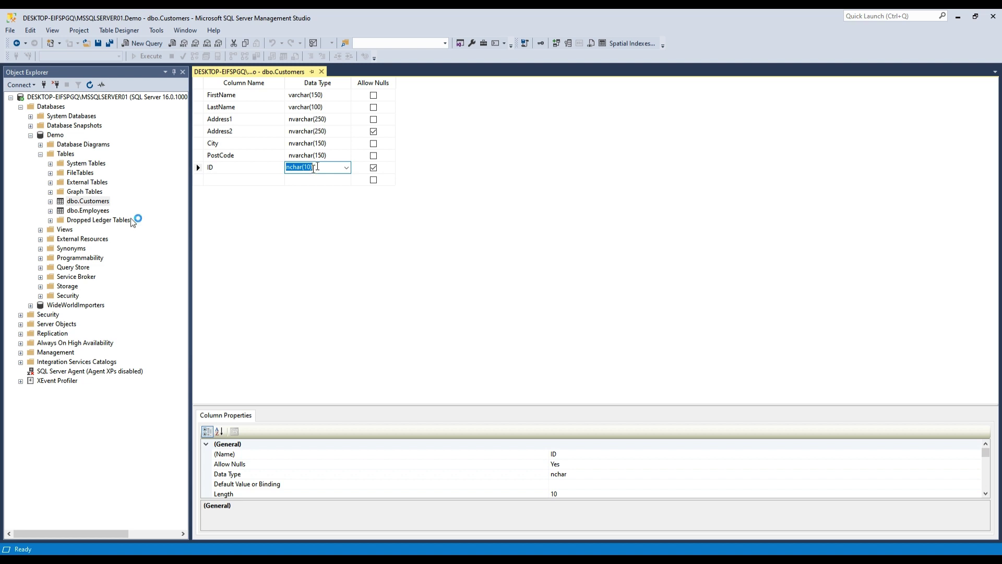
type("i")
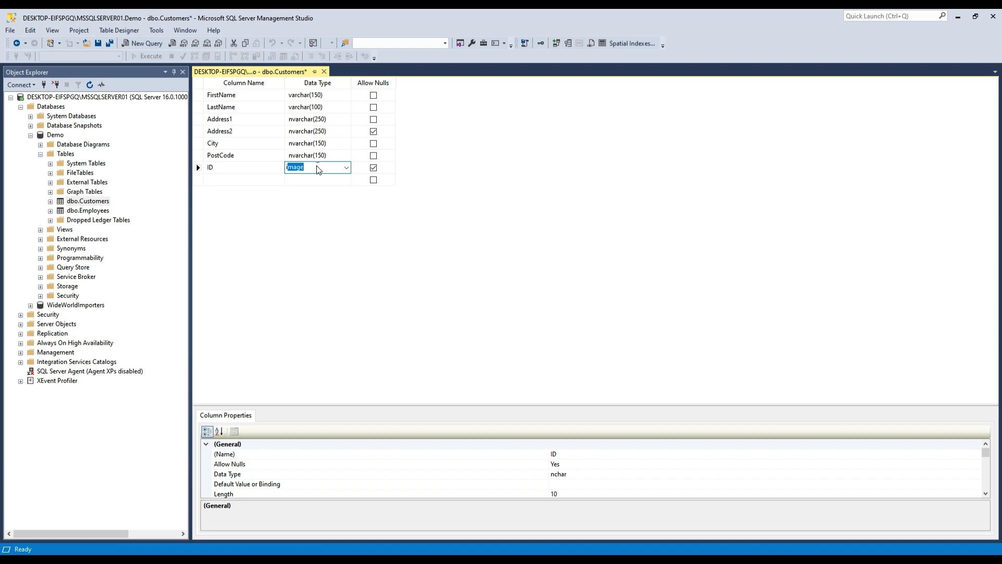
type("nt")
left_click(386, 170)
left_click(377, 168)
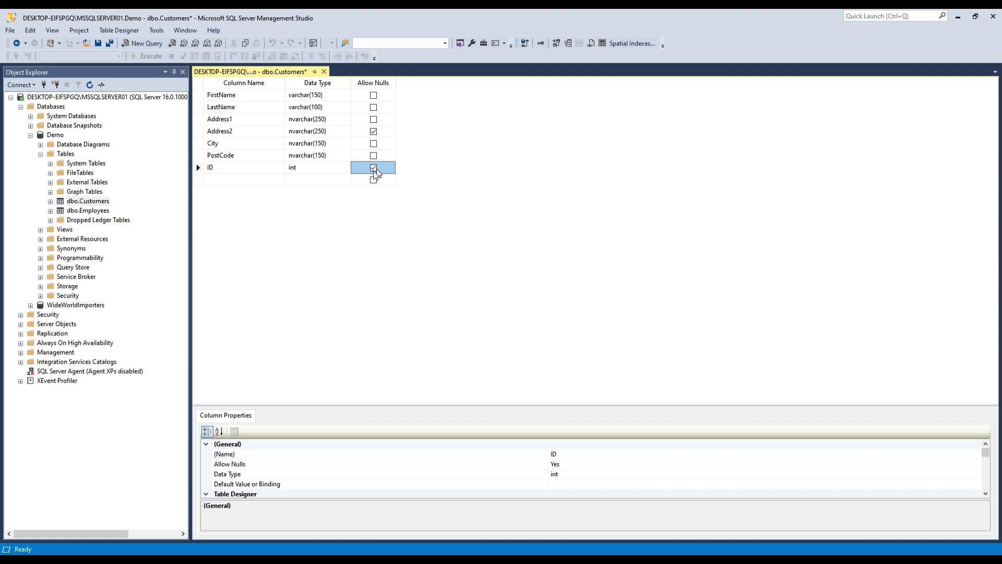
left_click(376, 168)
Enlarge the column properties area and set (Is Identity) to Yes in the ID column's Identity Specification
left_click_drag(443, 406, 443, 281)
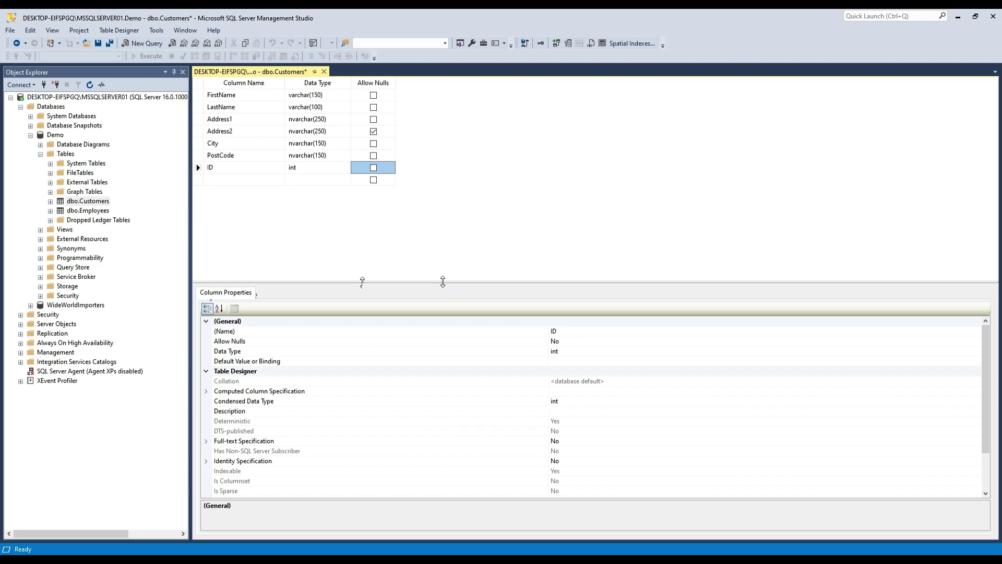
left_click_drag(363, 282, 361, 235)
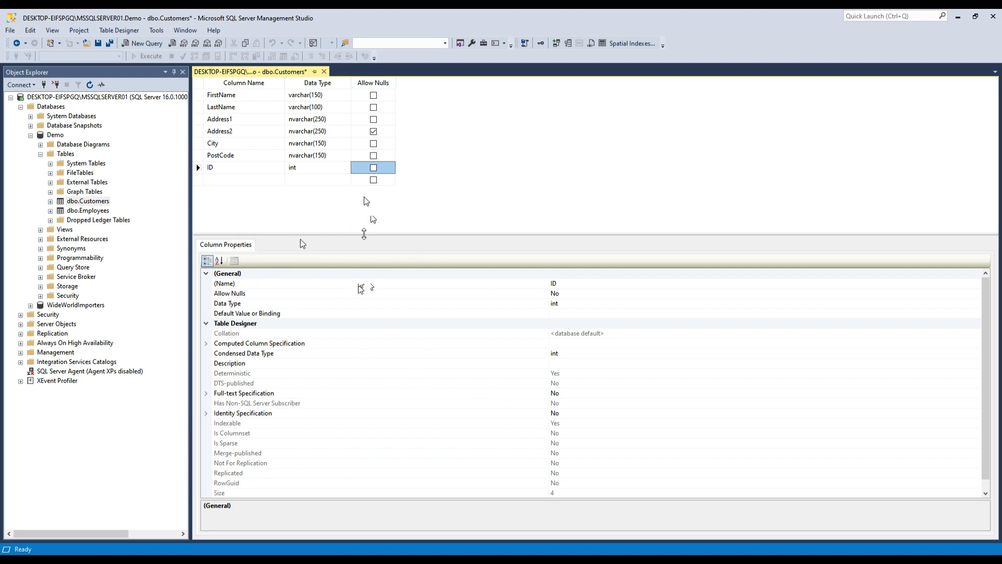
left_click(227, 167)
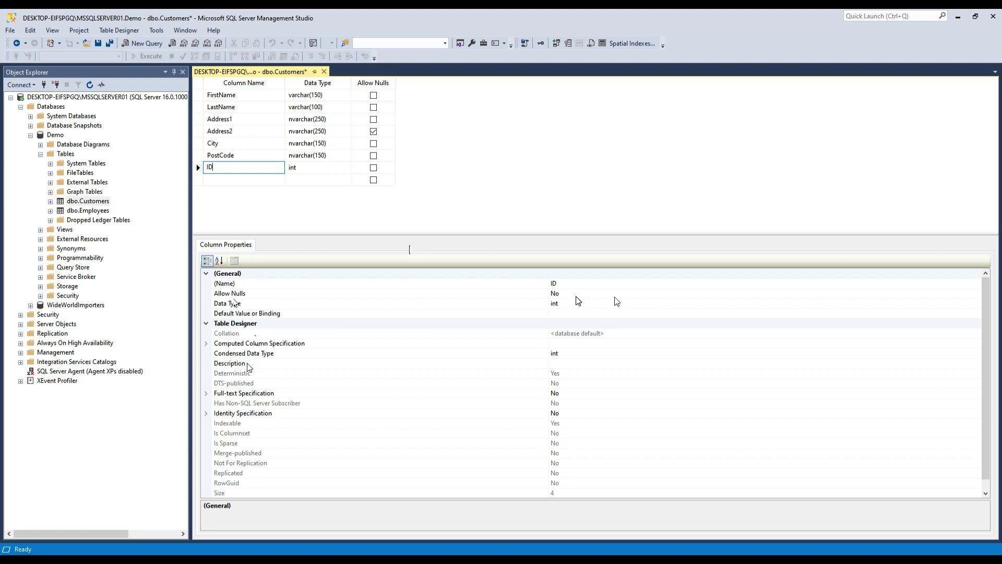
left_click(222, 415)
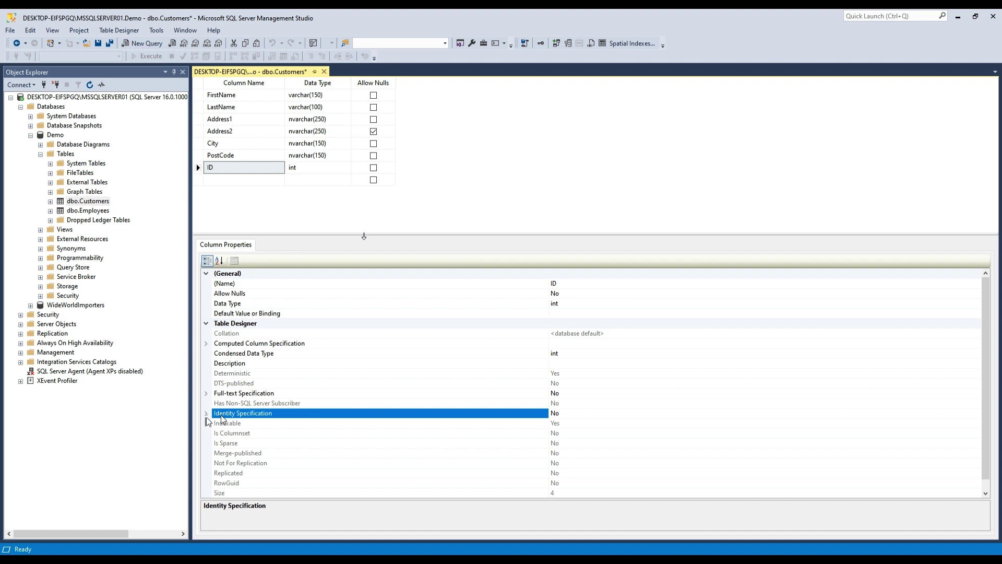
left_click(206, 414)
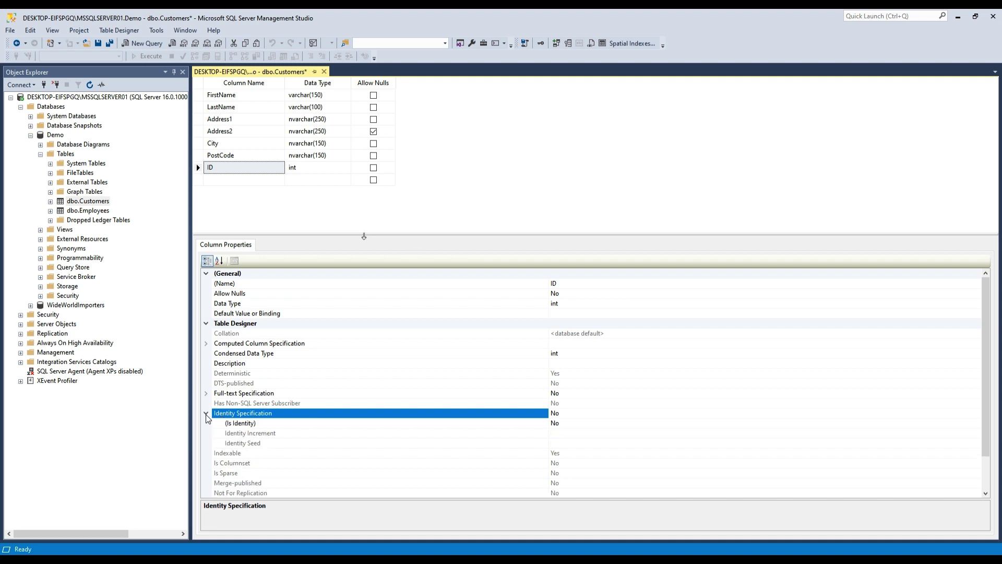
left_click(270, 423)
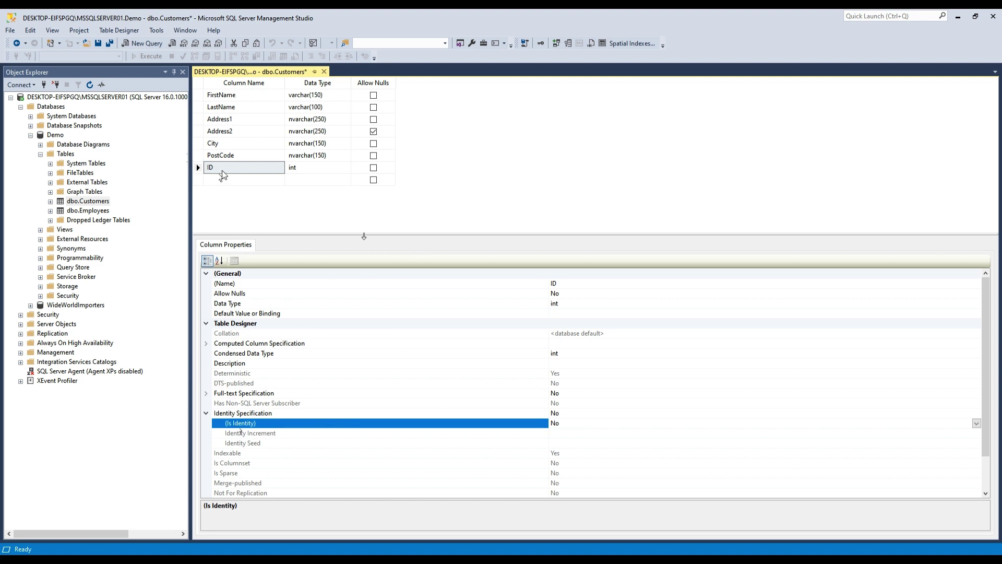
left_click(976, 423)
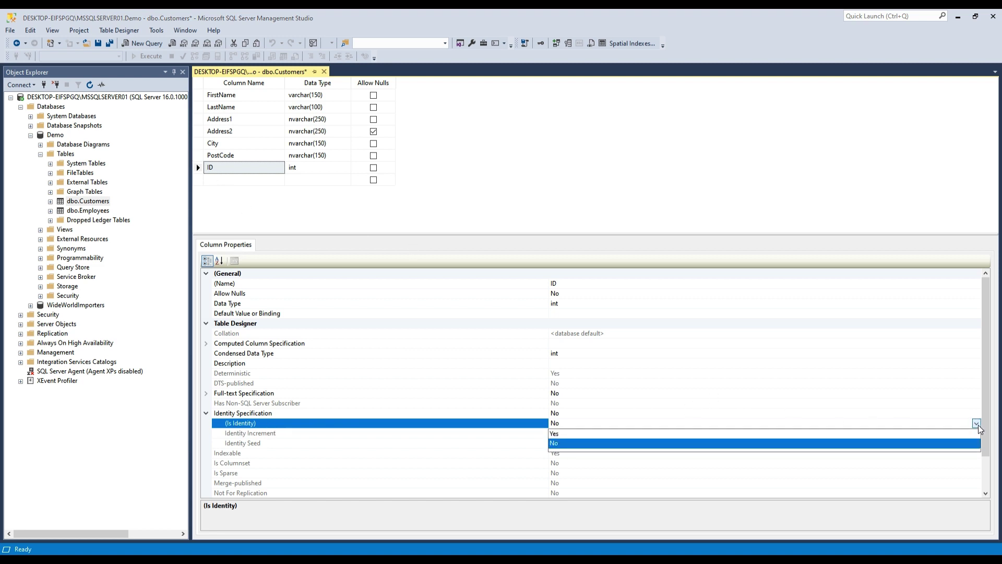
left_click(552, 434)
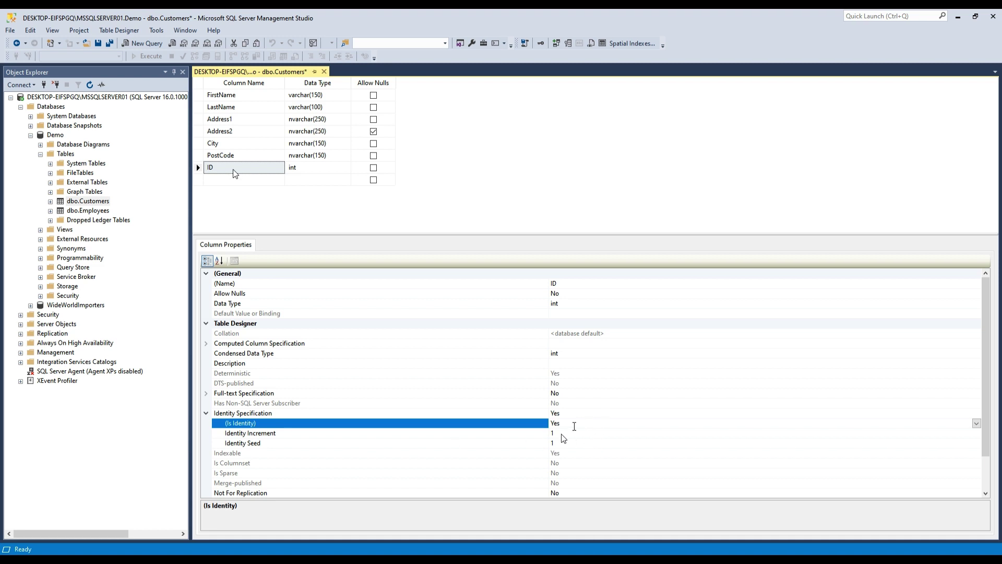
Set the ID column's Identity Seed to 100, then save and close the table design
left_click(296, 435)
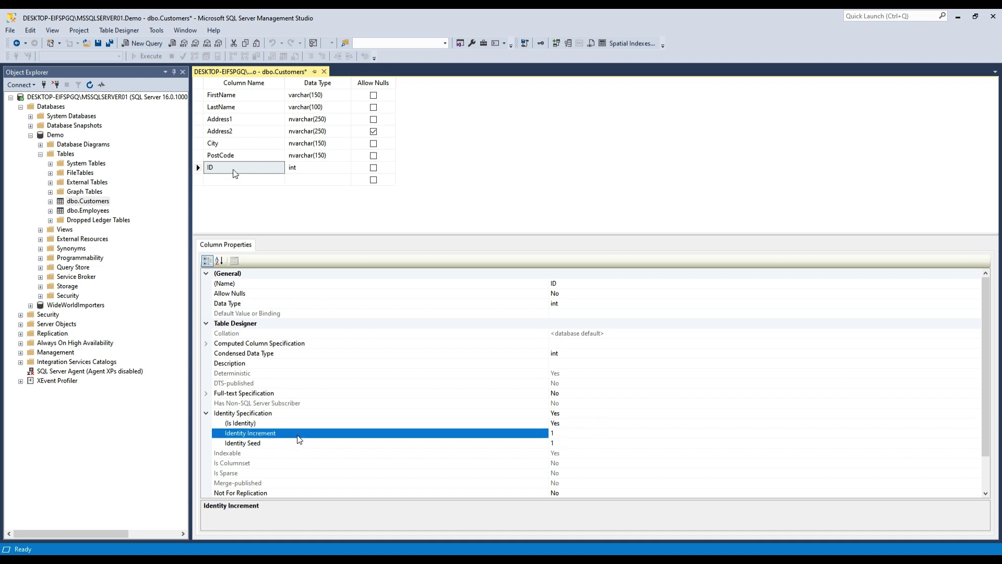
left_click(265, 444)
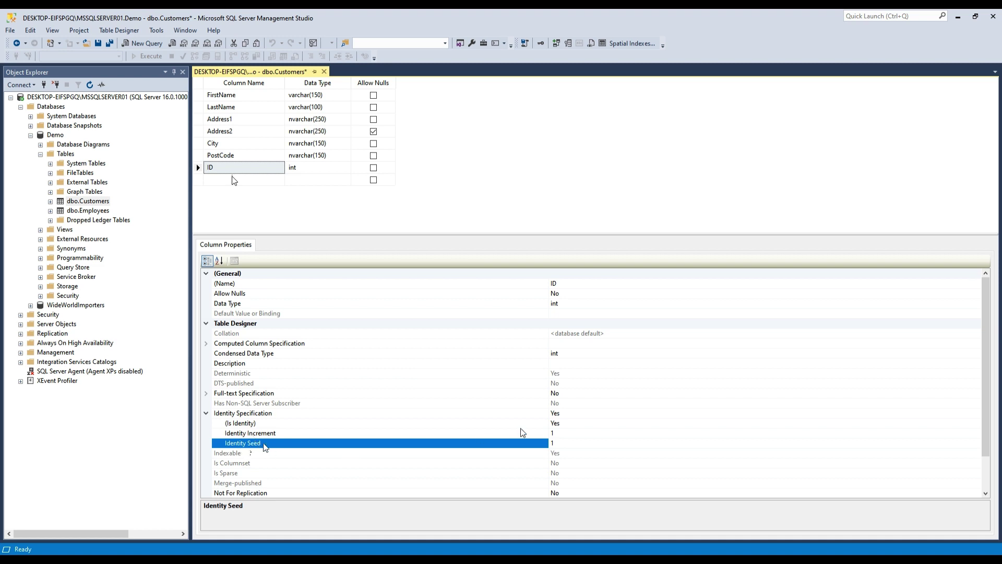
left_click(564, 442)
type("00")
left_click(577, 431)
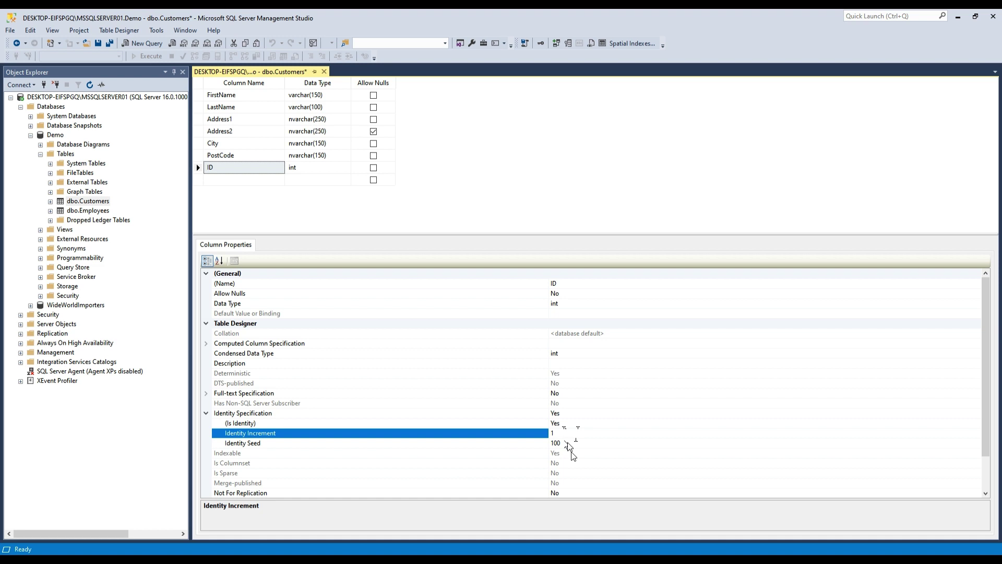
left_click(97, 42)
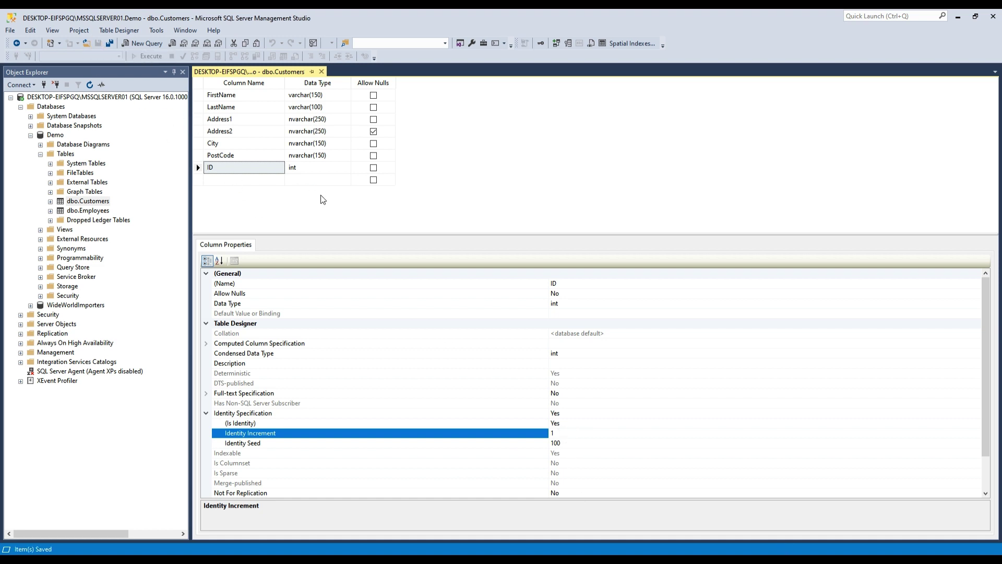
left_click(323, 71)
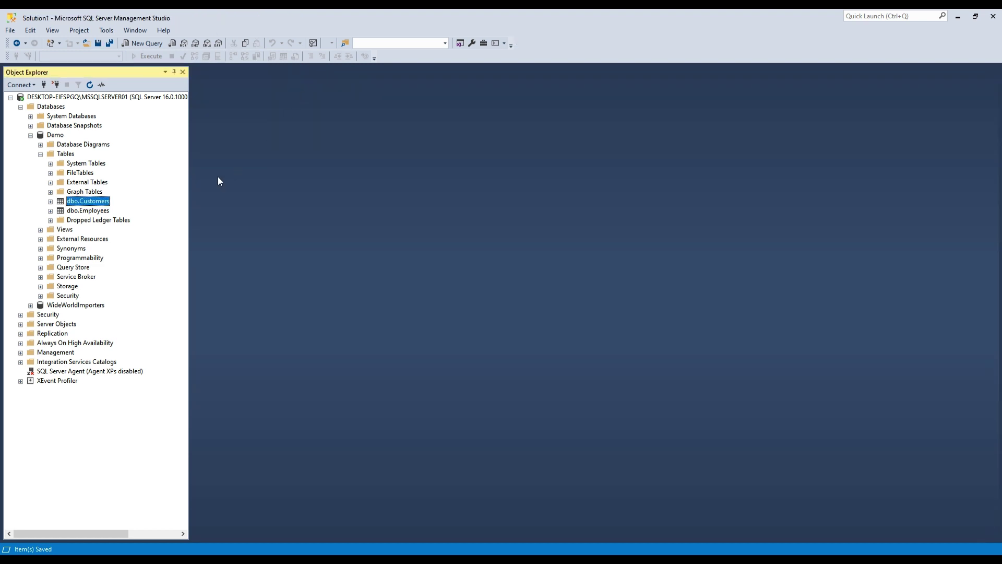
Refresh the Demo database's tables and expand the Customers table's columns to check the ID column
left_click(64, 154)
right_click(64, 154)
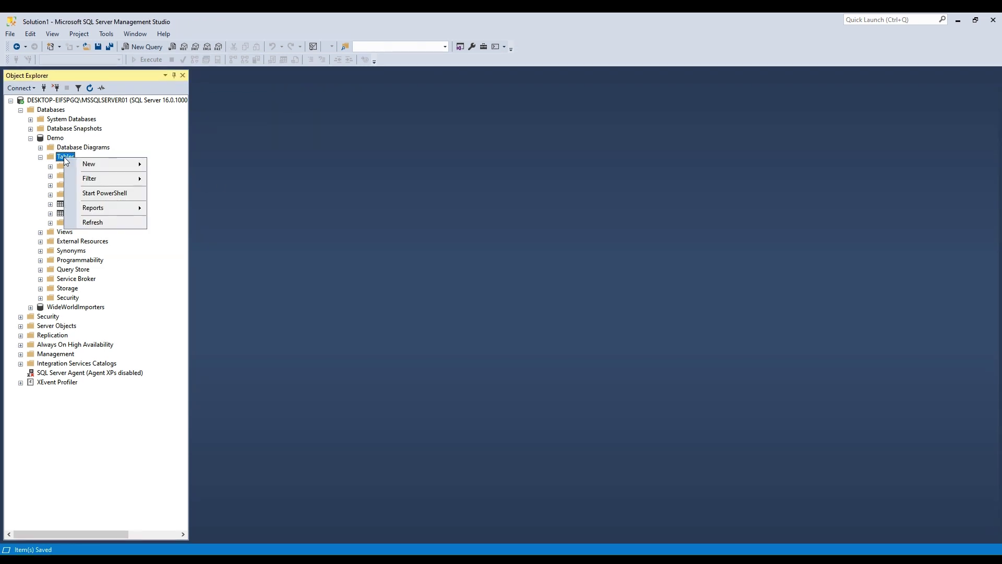
left_click(93, 223)
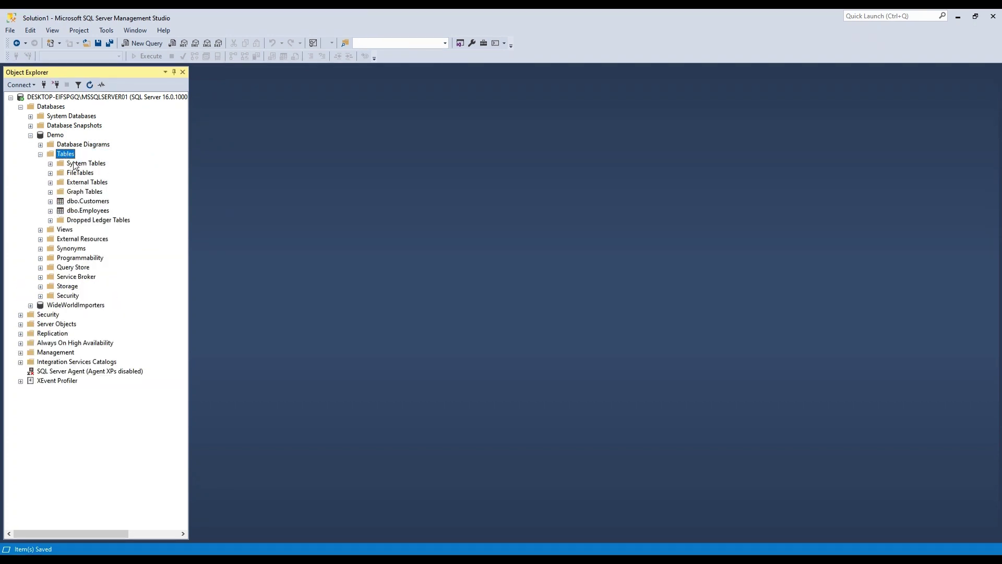
left_click(88, 203)
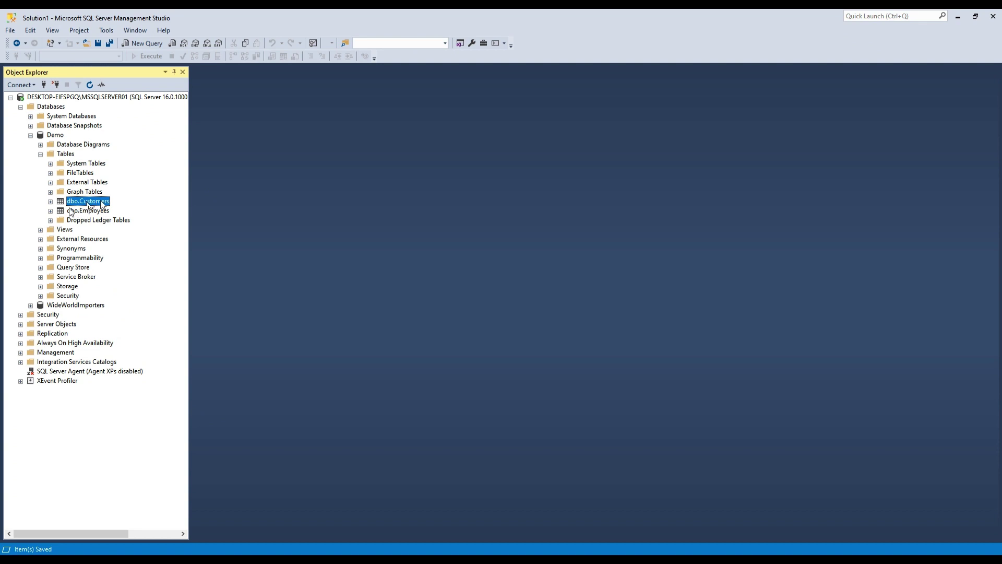
left_click(50, 202)
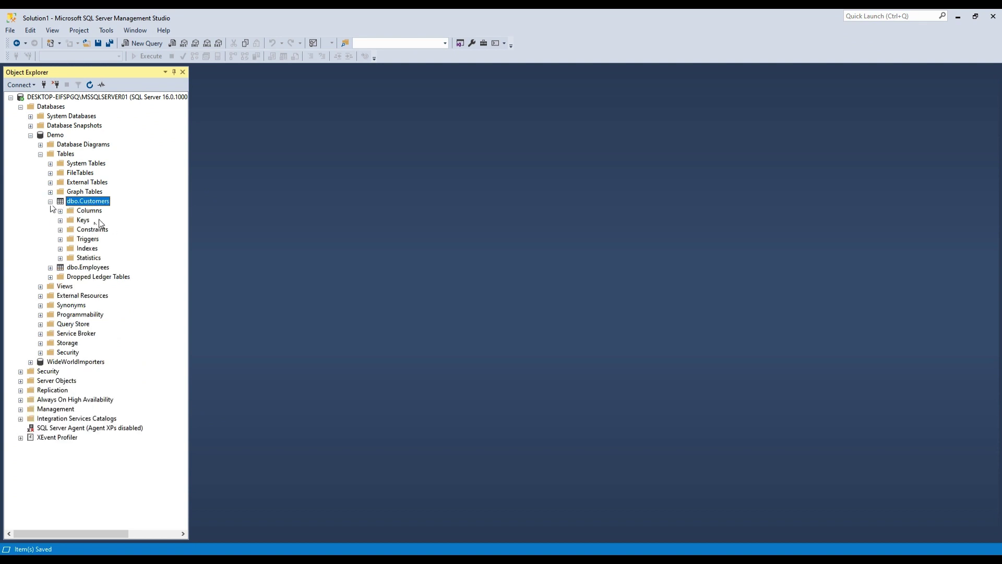
left_click(78, 211)
left_click(60, 210)
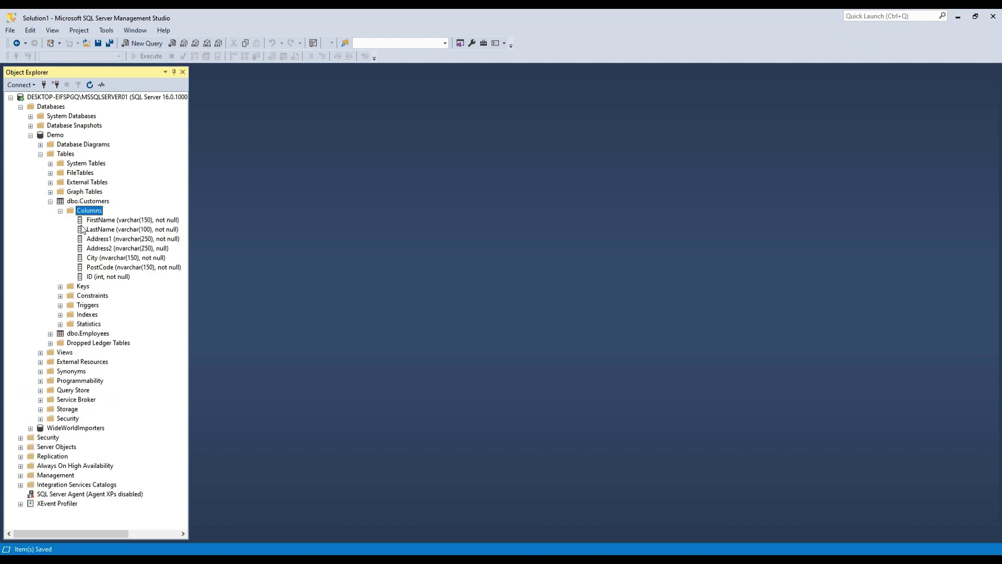
left_click(102, 279)
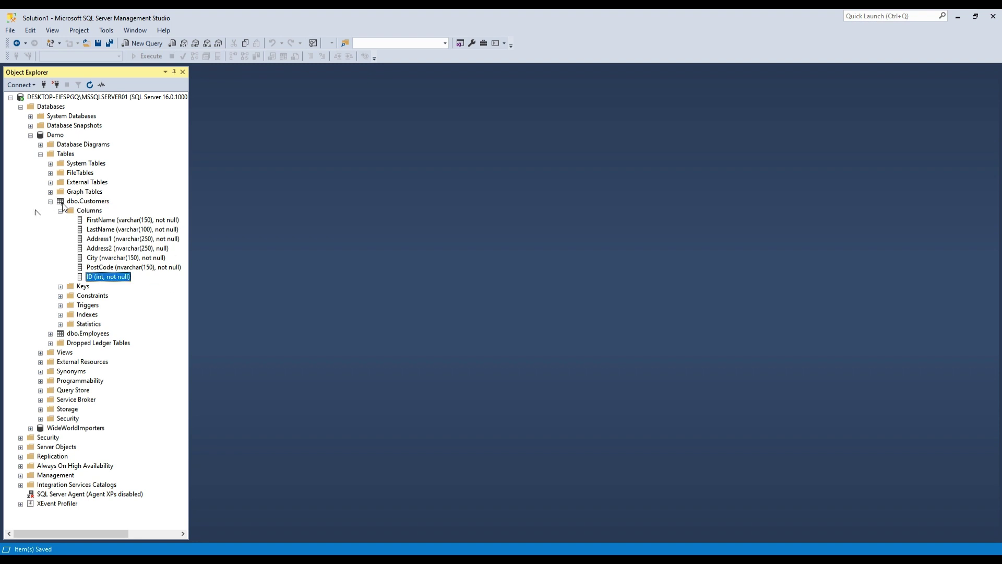
Query the top 1000 rows of the dbo.Customers table
right_click(77, 204)
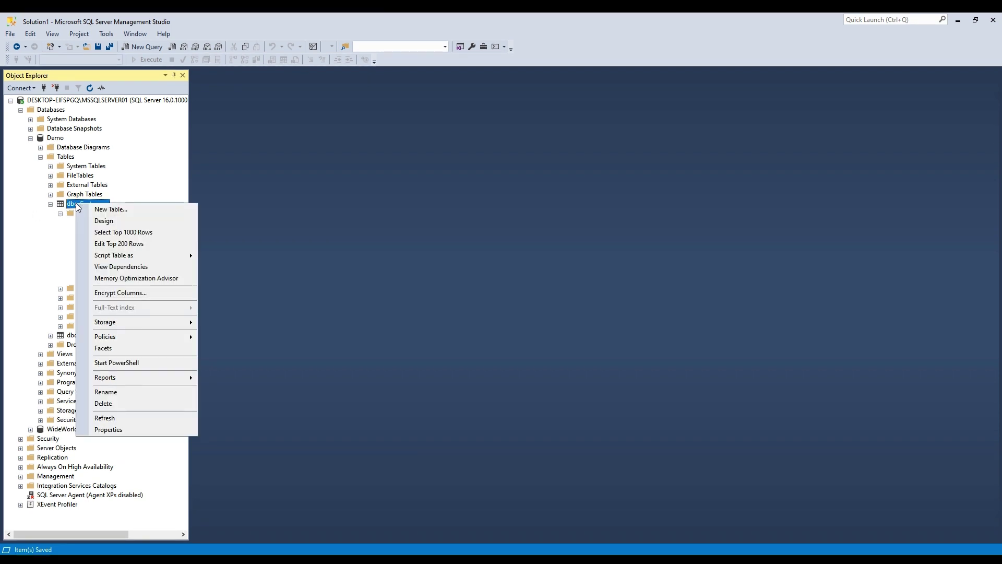
left_click(120, 233)
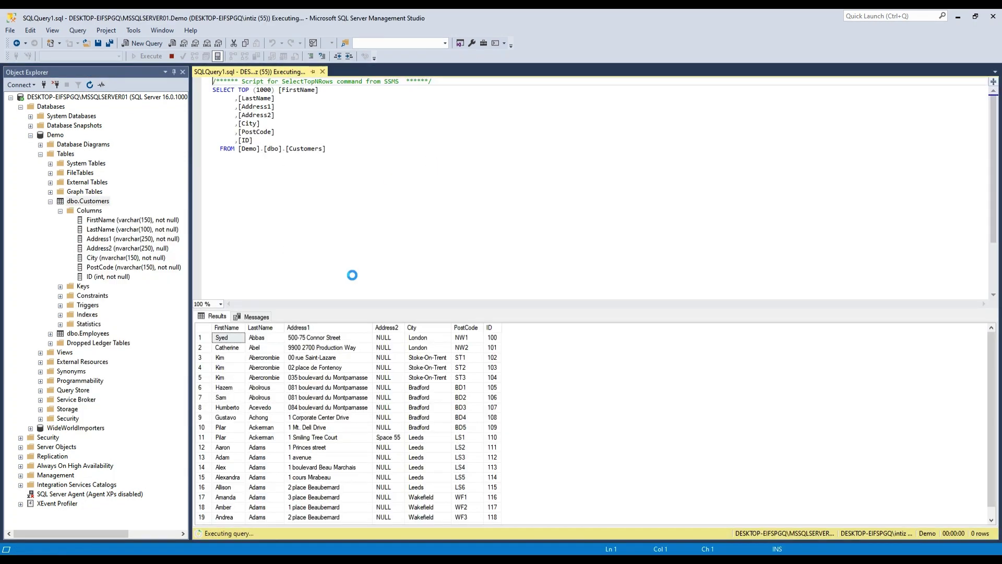
left_click(492, 298)
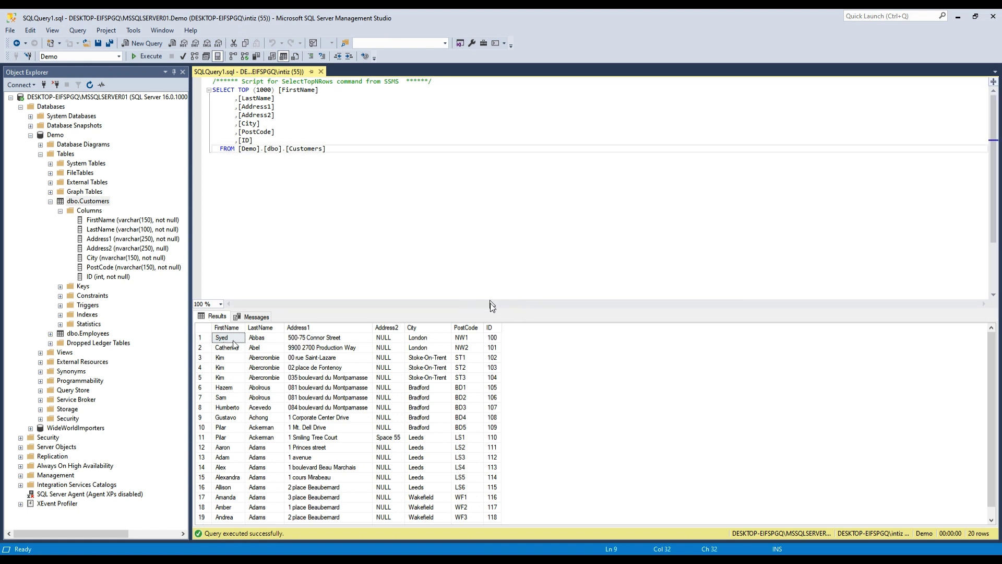
Examine the generated ID values and the FirstName, LastName, Address1 and Address2 columns in the query results
left_click(492, 338)
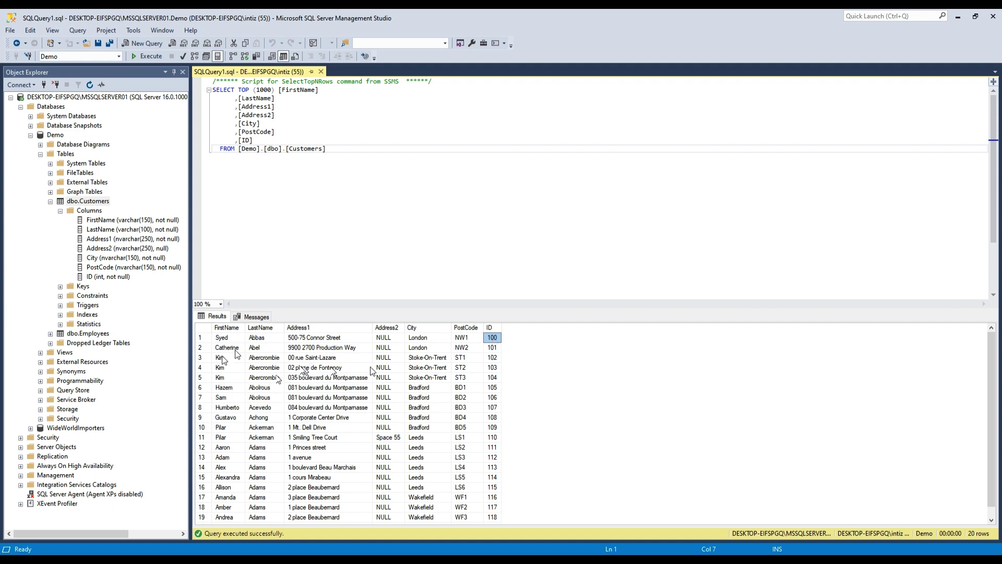
left_click(492, 348)
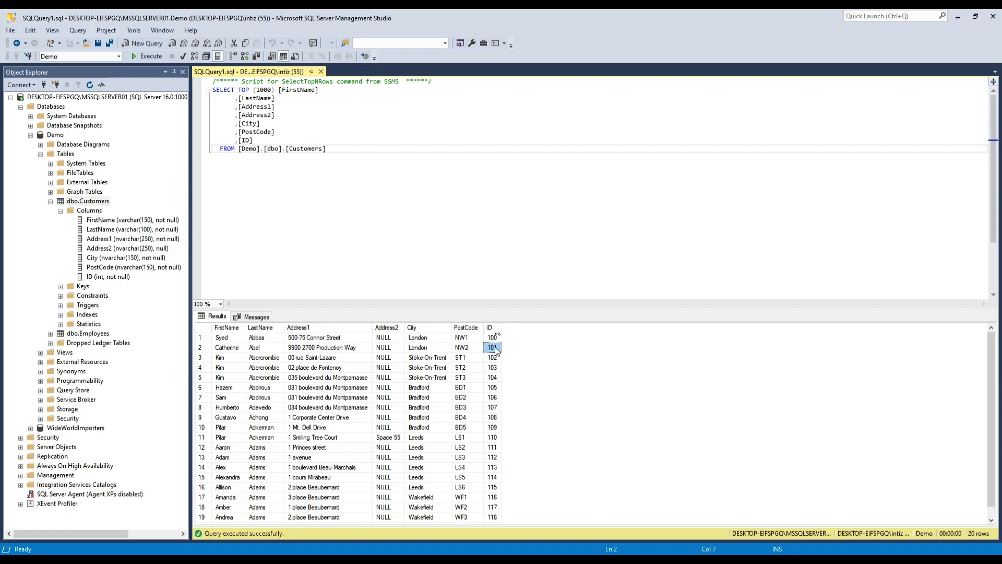
left_click(494, 338)
scroll(501, 417, "down", 1)
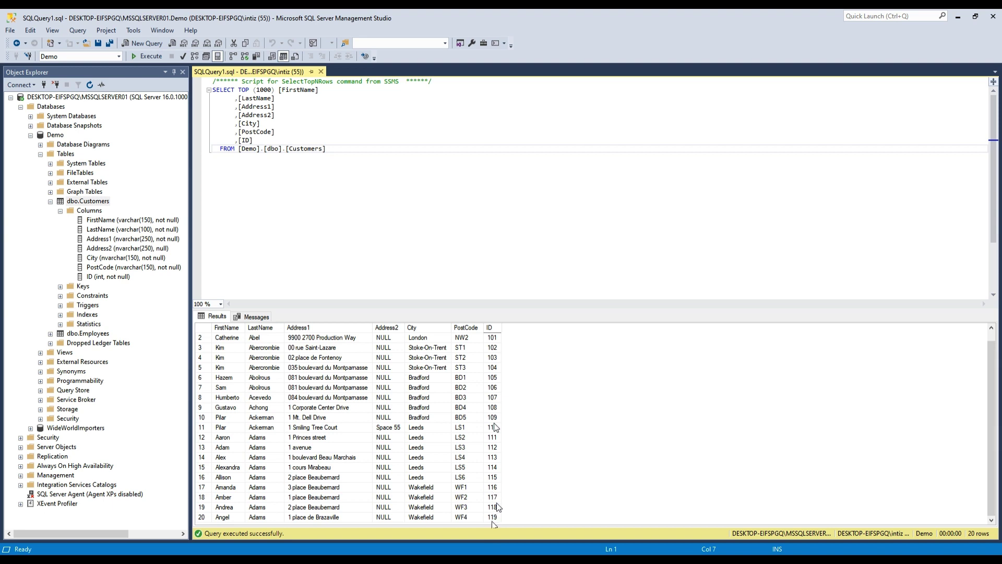
left_click(230, 328)
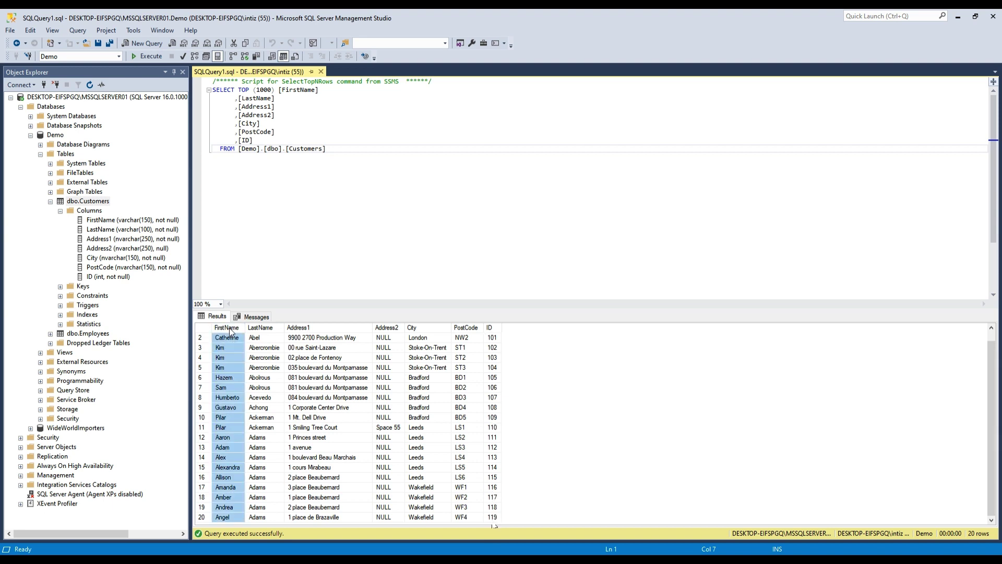
left_click(271, 328)
left_click(311, 328)
left_click(393, 329)
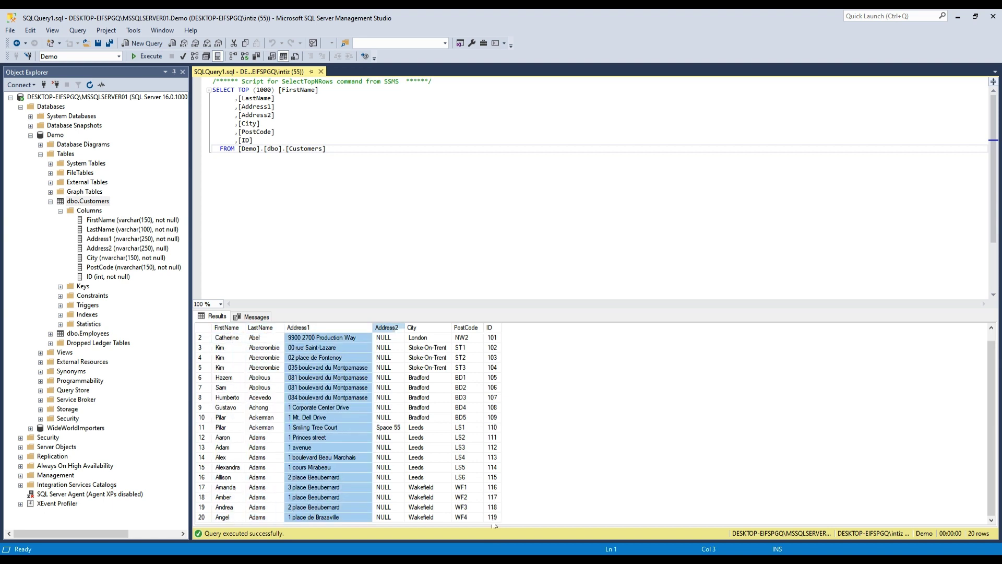
Check the City and PostCode columns in the query results, then close the query
left_click(421, 329)
left_click(476, 329)
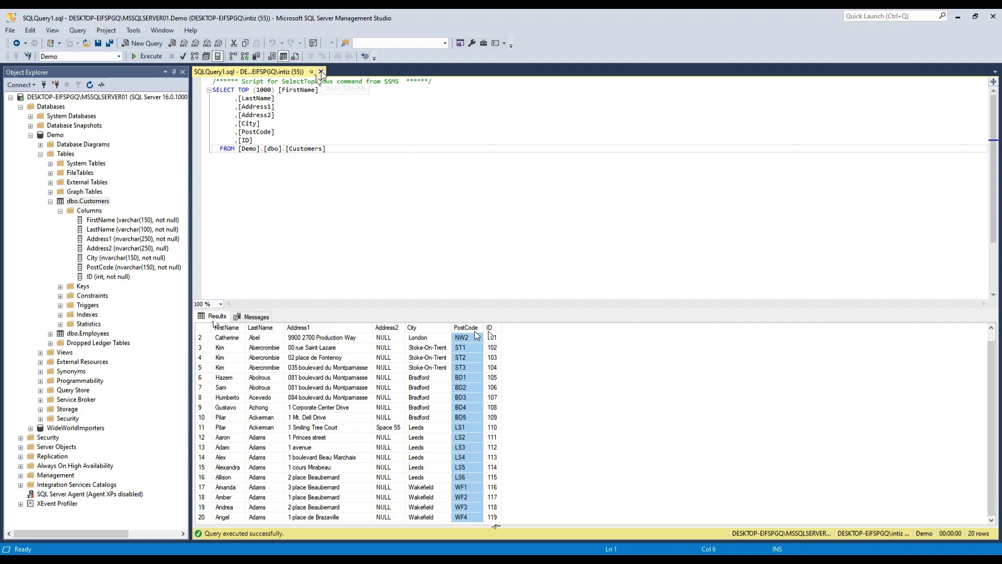
left_click(320, 71)
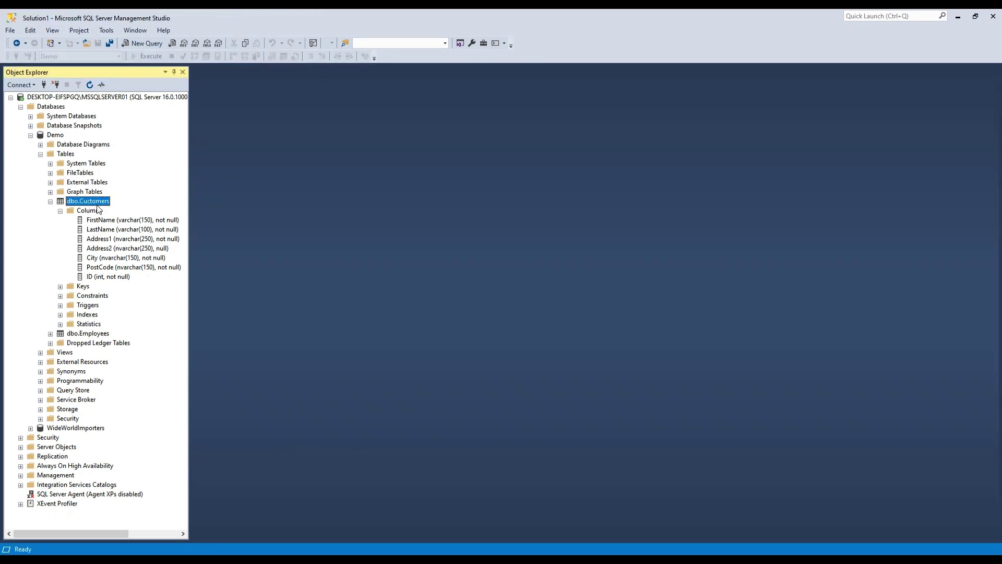
Move the ID column above FirstName in the dbo.Customers table design, then save and close the design
right_click(89, 202)
left_click(107, 221)
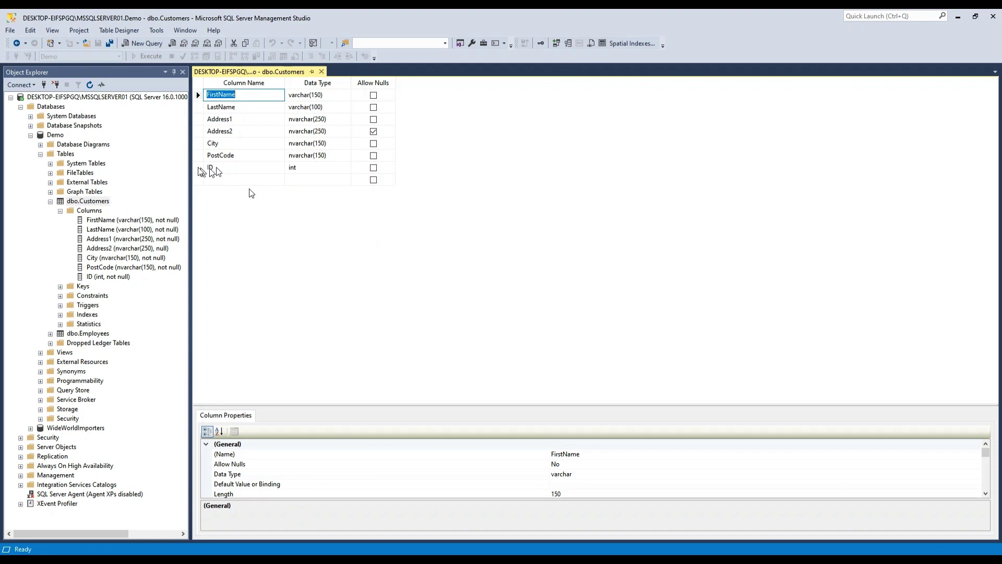
left_click(199, 168)
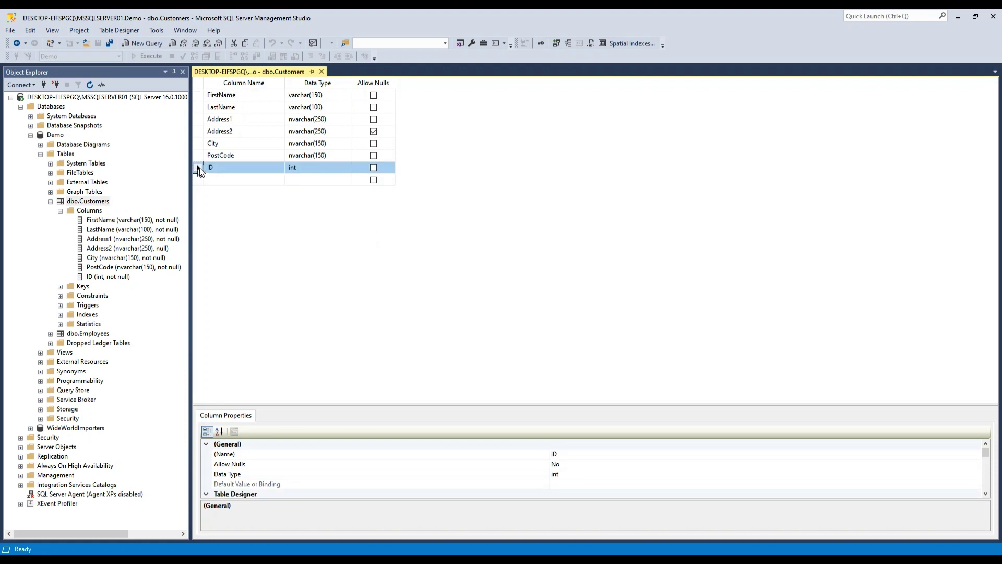
left_click_drag(200, 170, 199, 94)
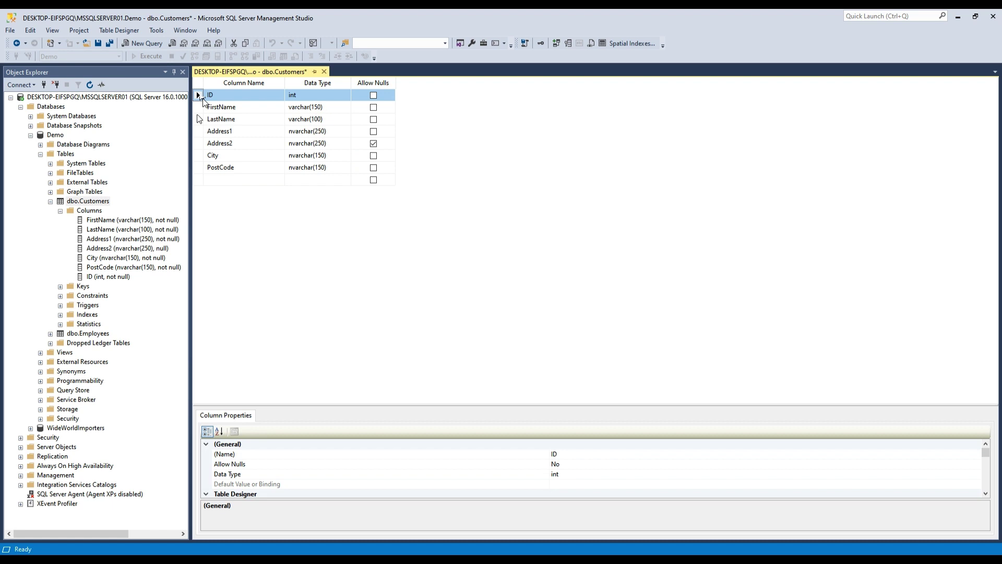
left_click(98, 44)
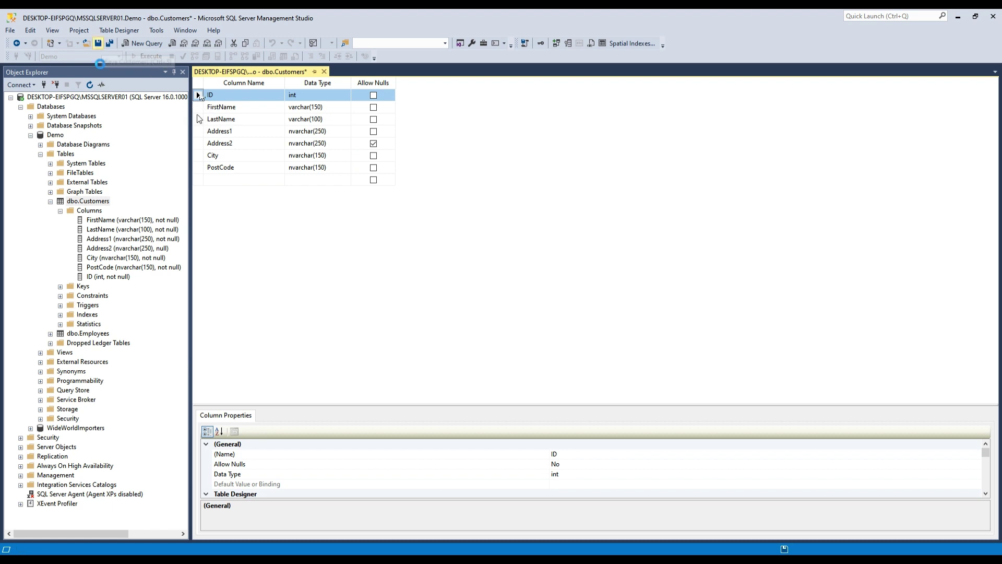
left_click(321, 72)
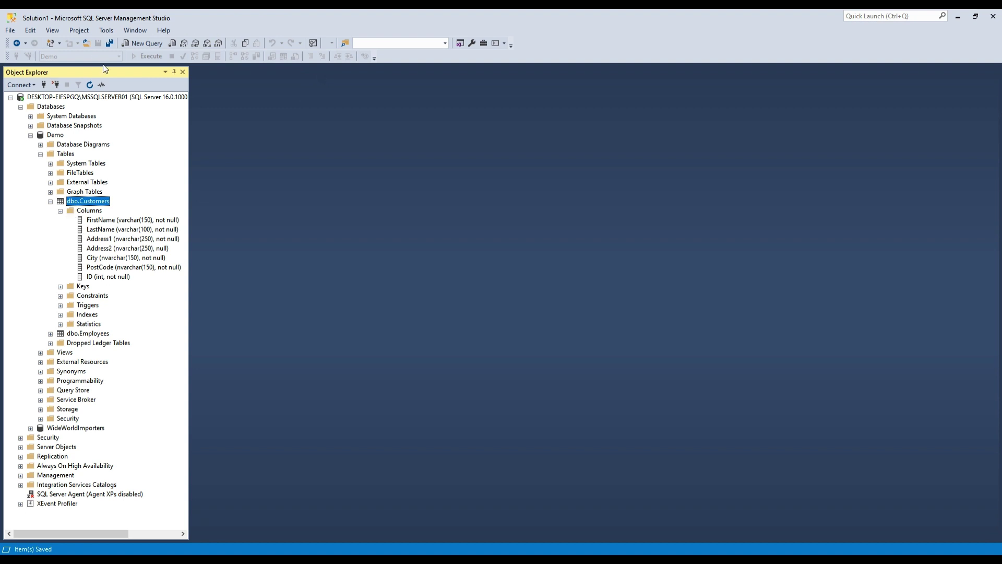
Collapse the Customers table's column list and query its top 1000 rows again to check the ID column's position
left_click(60, 211)
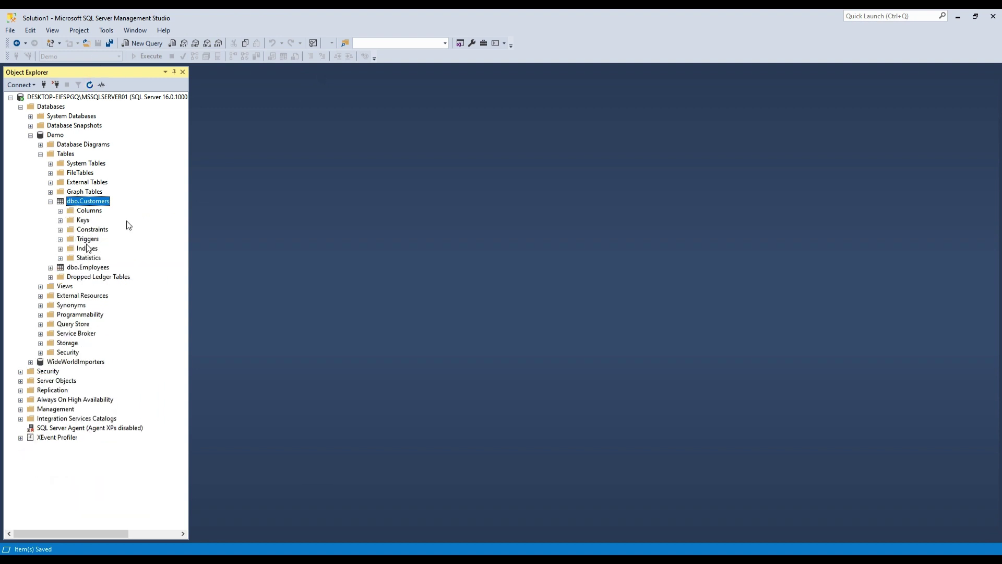
right_click(87, 201)
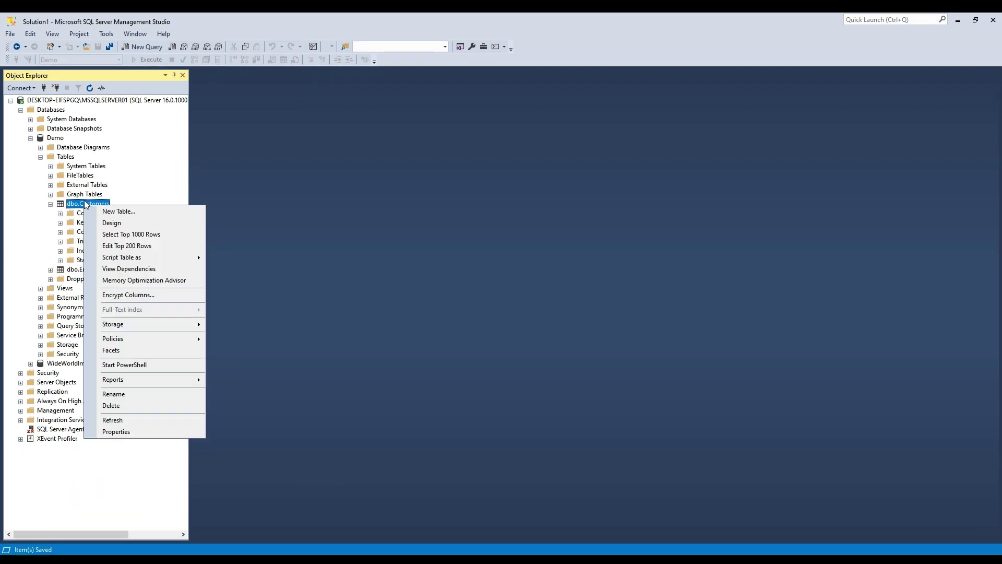
left_click(127, 234)
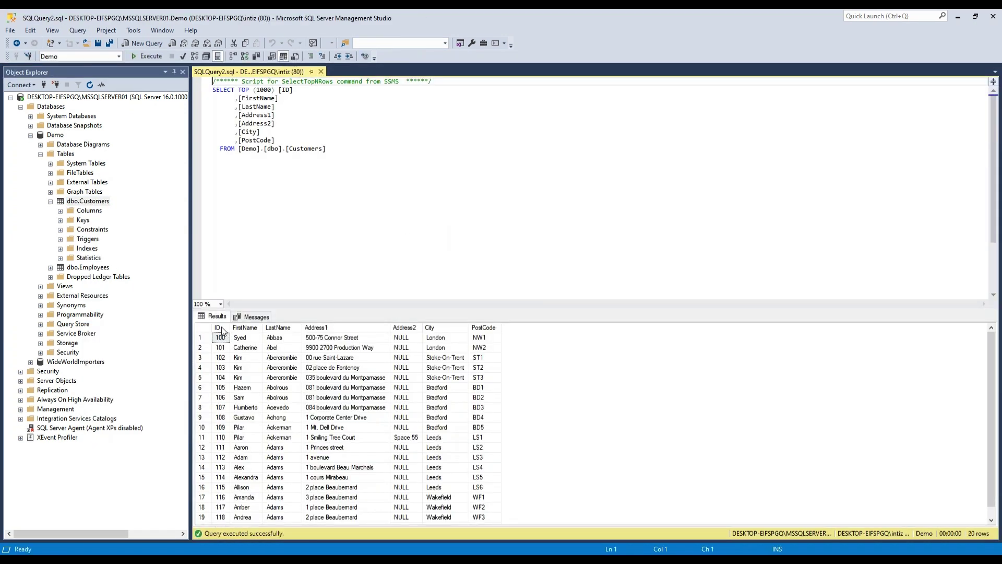
left_click(218, 328)
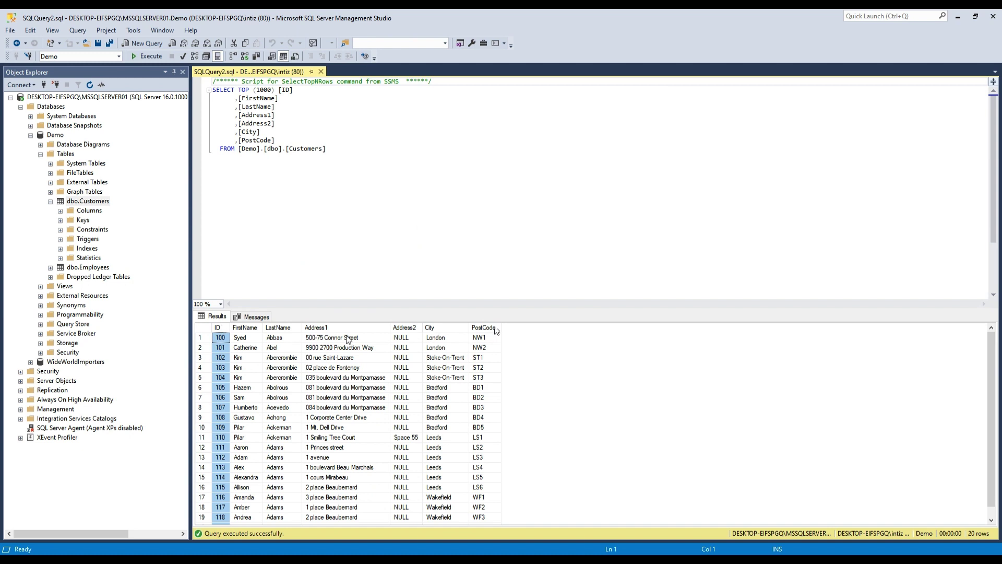